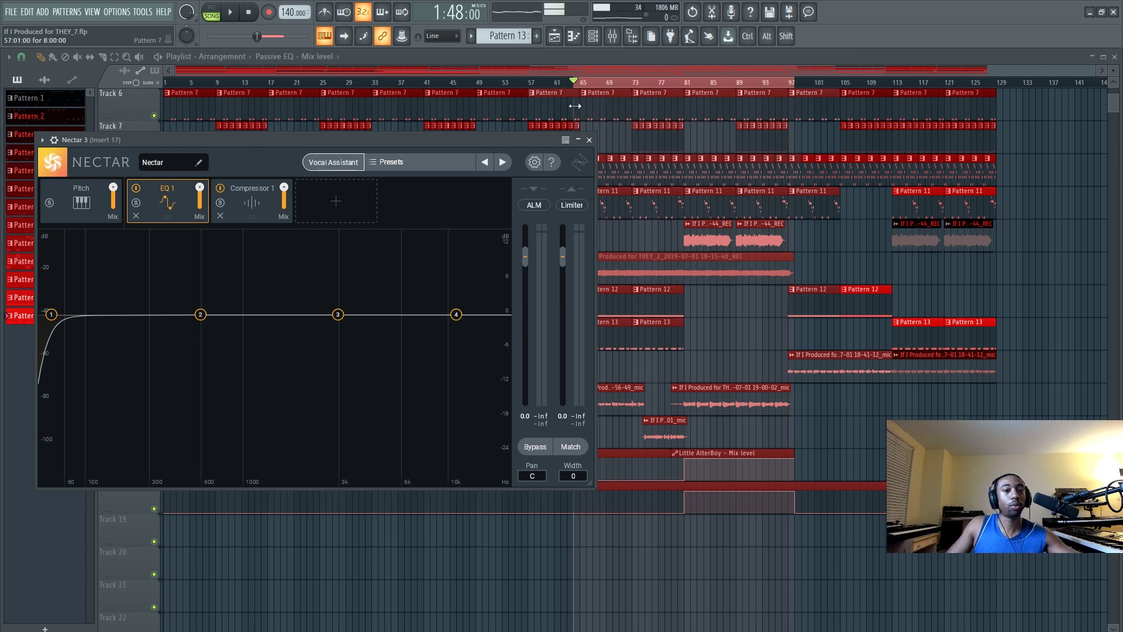
Open the Mixer to show insert 17 with Nectar 3 in its effects chain.
click(615, 37)
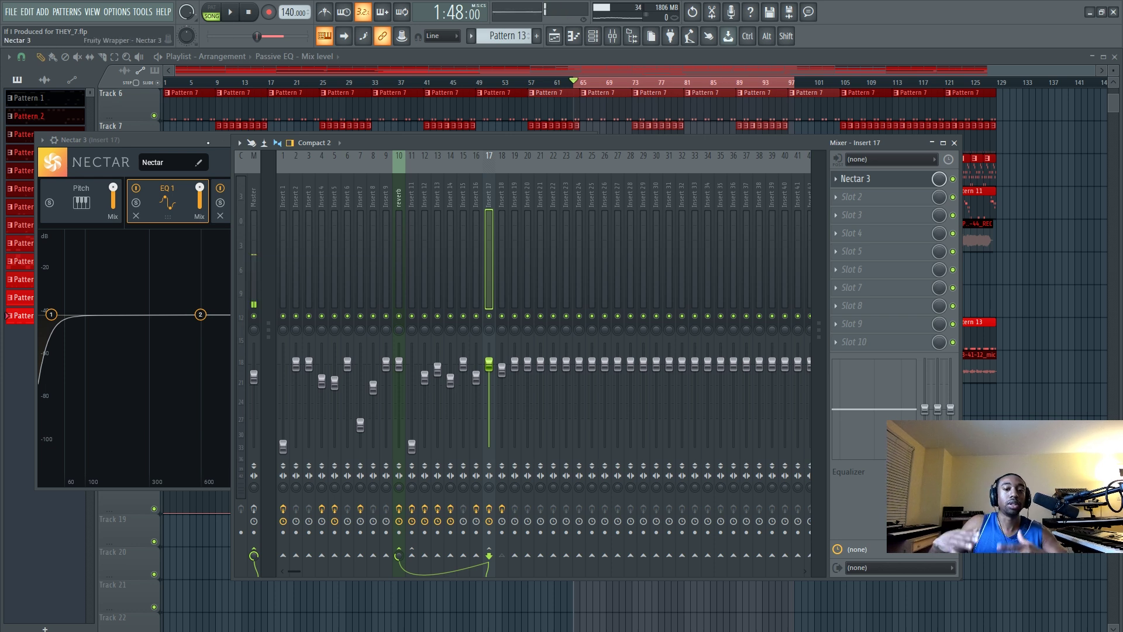
Play and pause the vocal through Nectar, then bring the Nectar 3 window to the front.
click(232, 13)
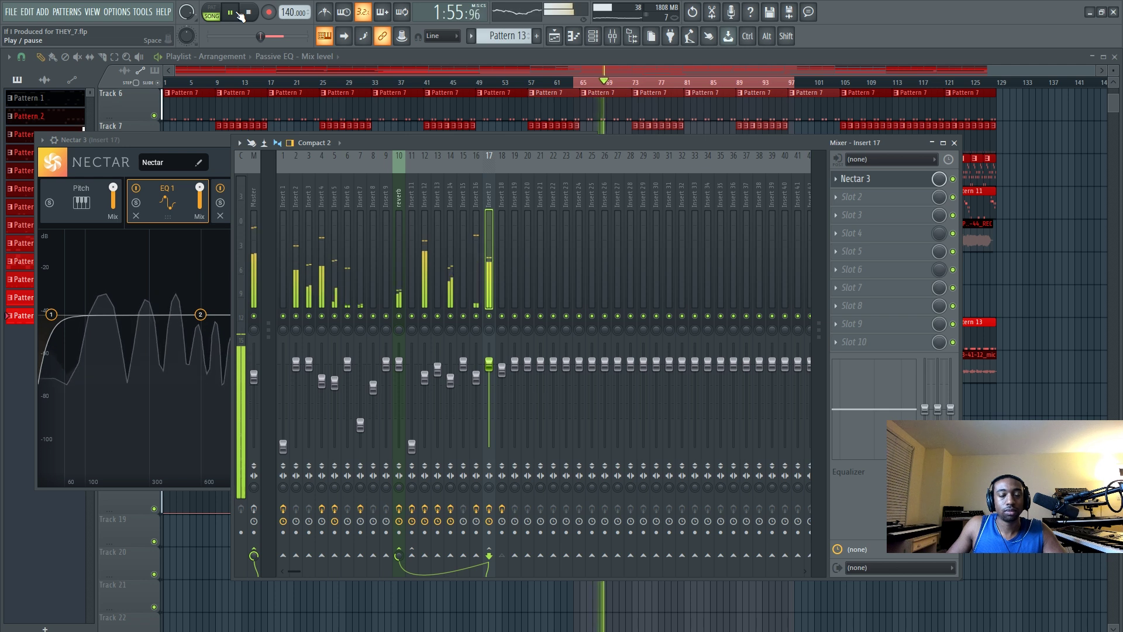
click(235, 18)
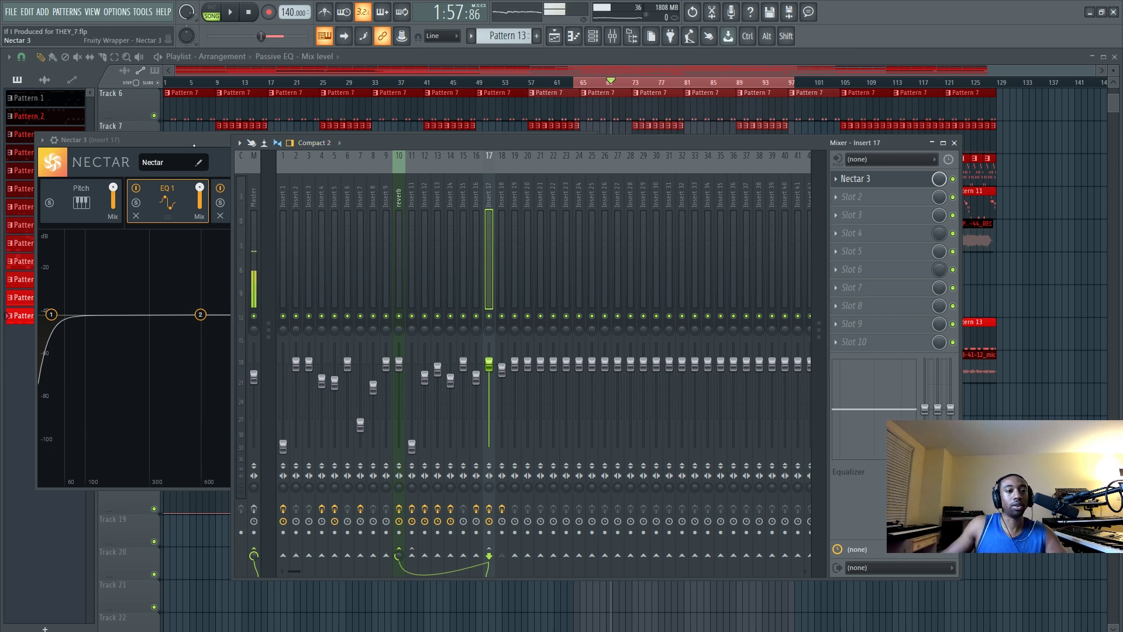
click(193, 146)
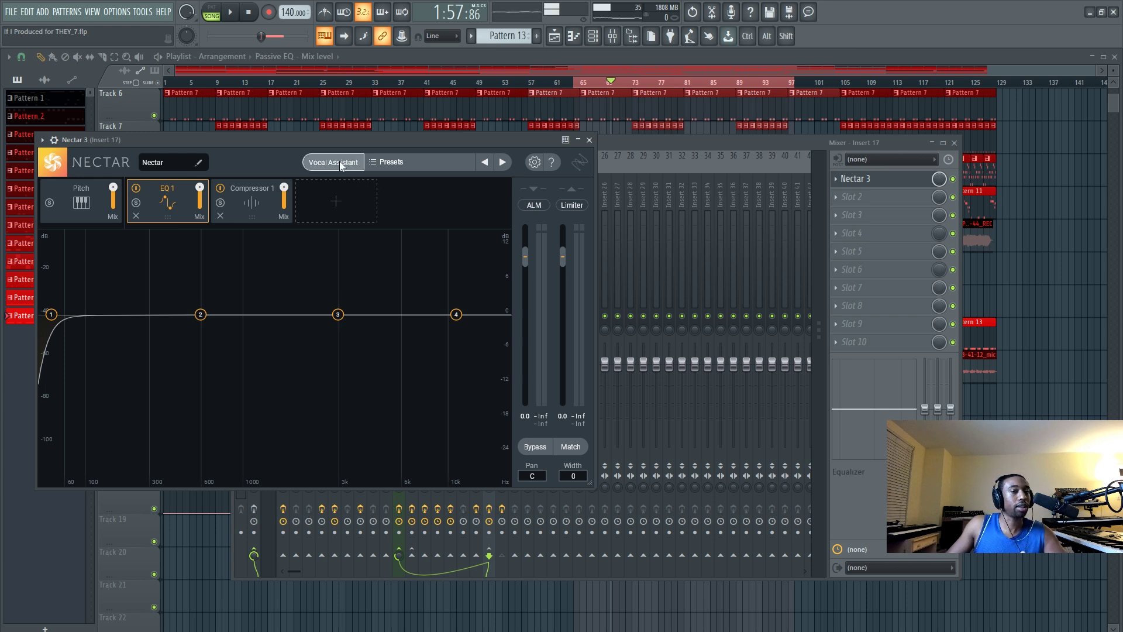
Close and reopen the mixer and the Nectar 3 plugin on insert 17.
click(607, 64)
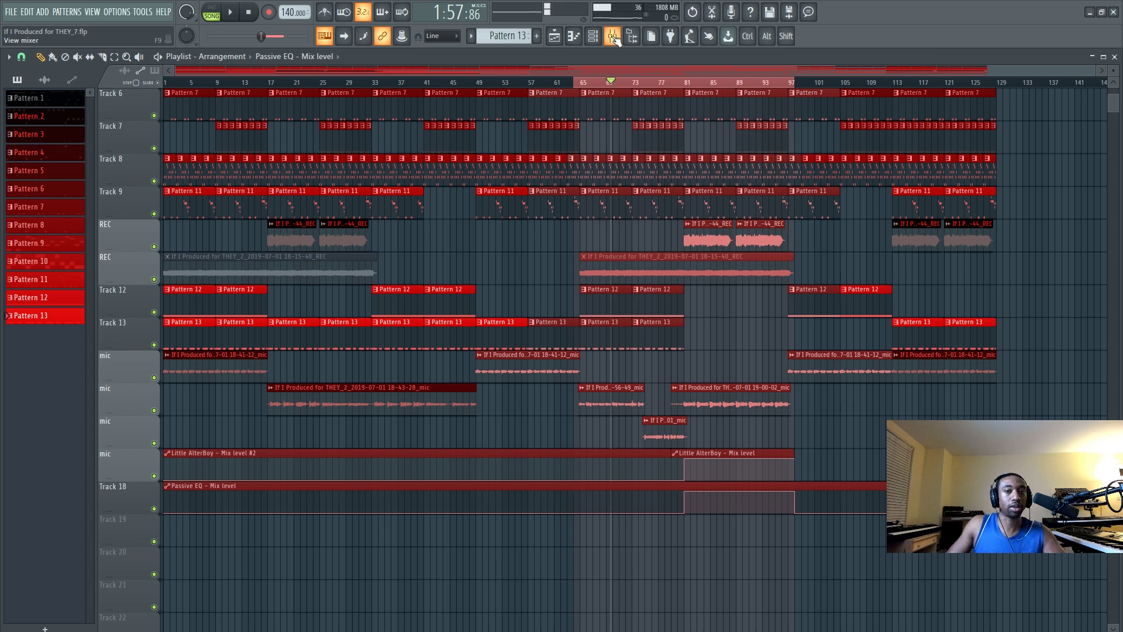
click(613, 36)
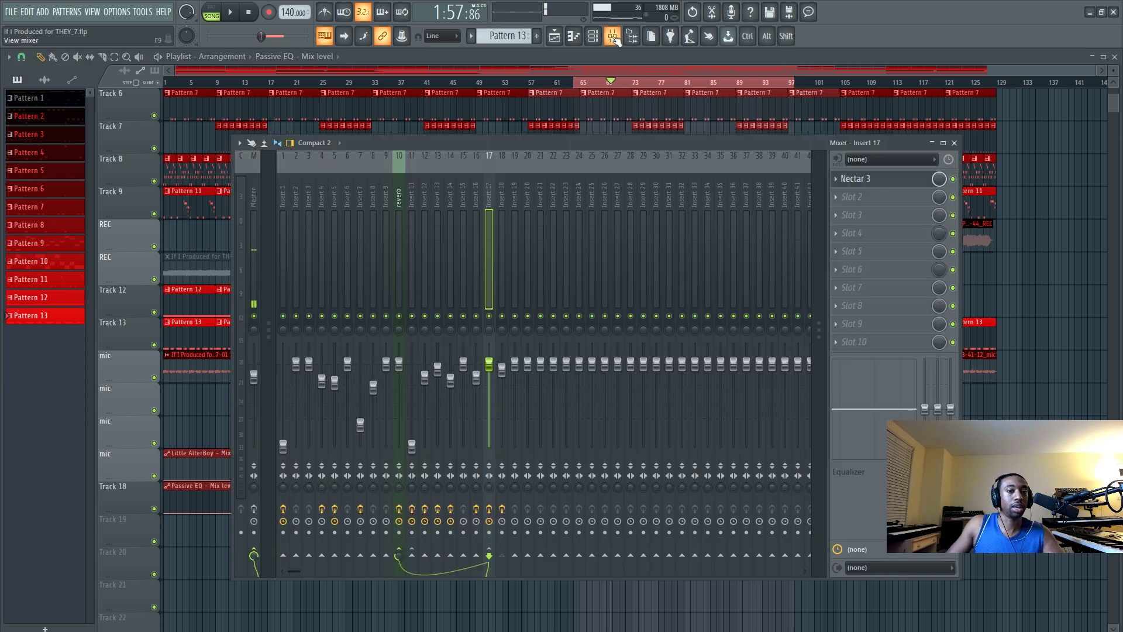
click(885, 181)
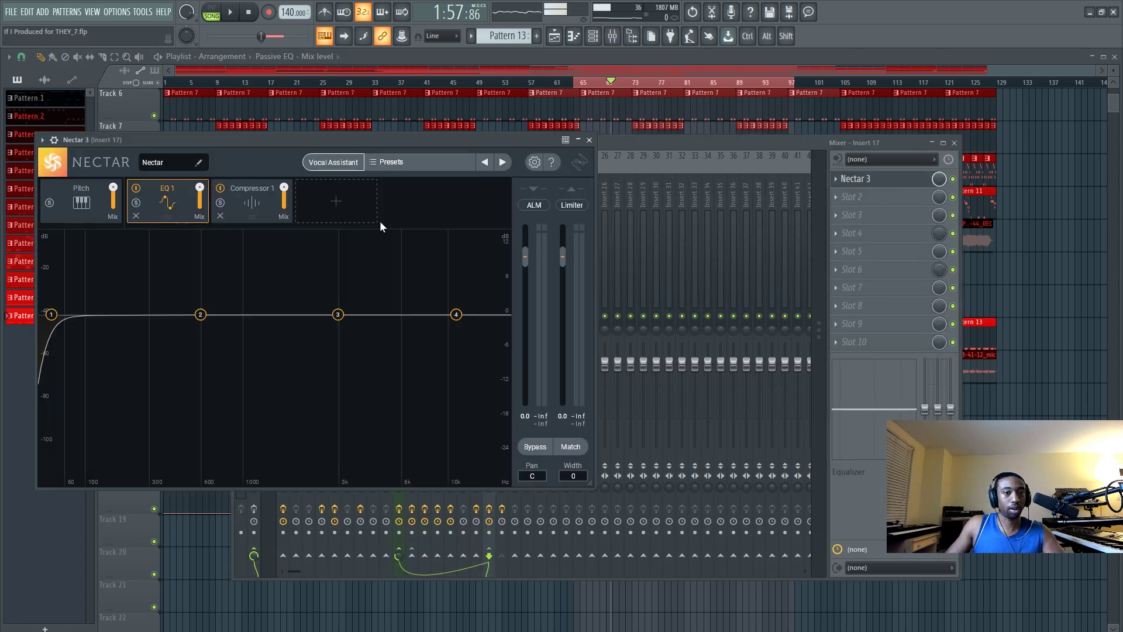
Run Vocal Assistant in Assist mode on the playing vocal with Modern, Moderate settings.
click(334, 162)
click(233, 388)
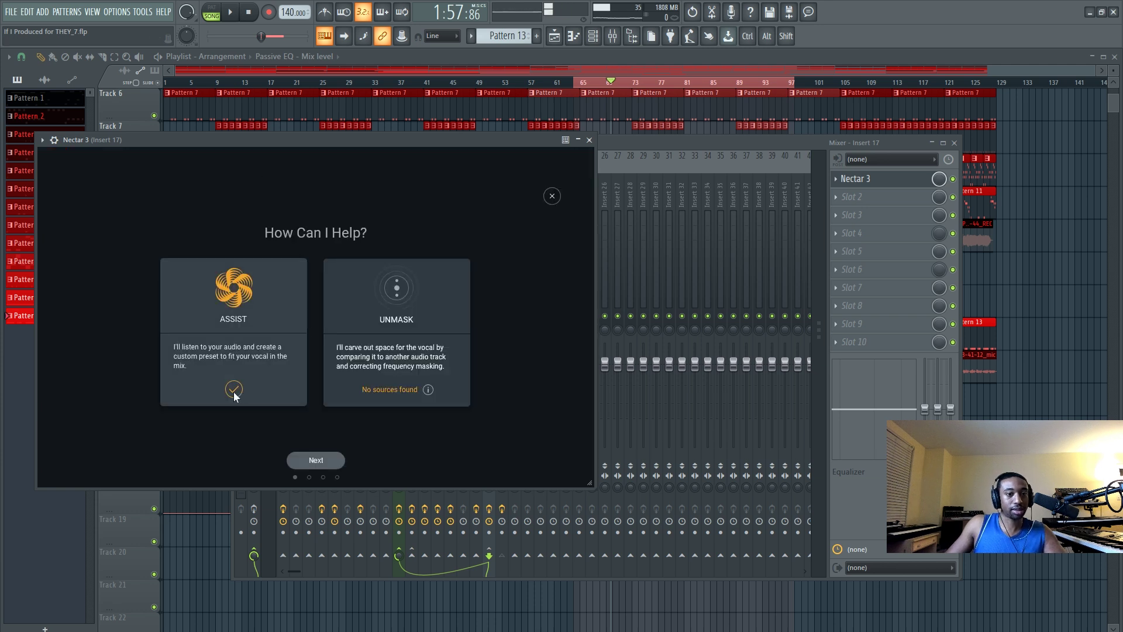
click(231, 13)
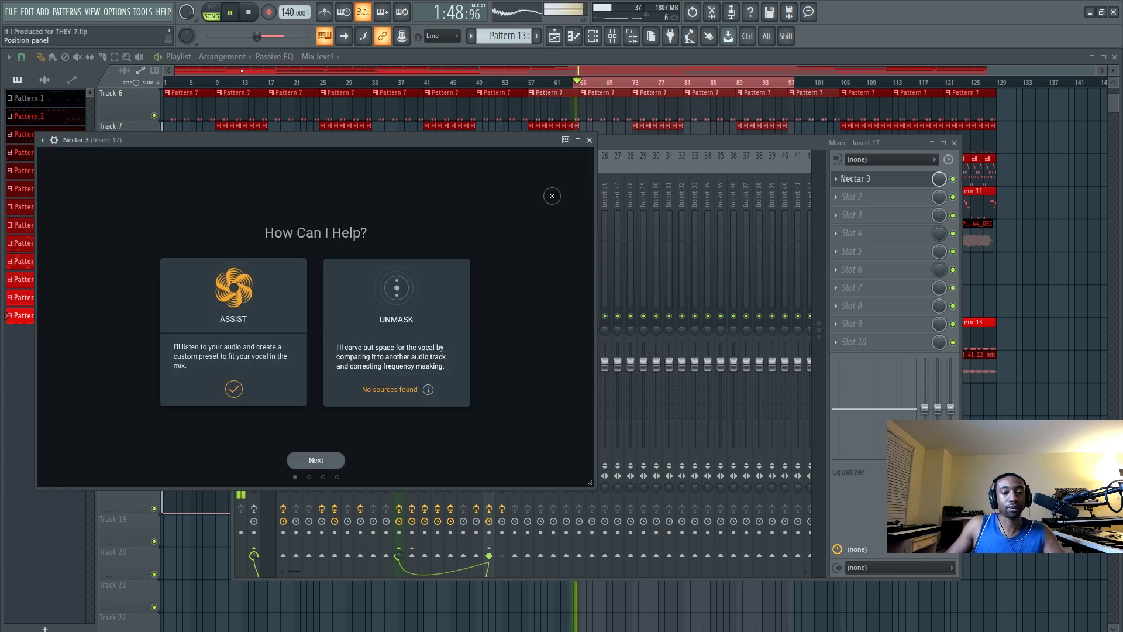
click(324, 458)
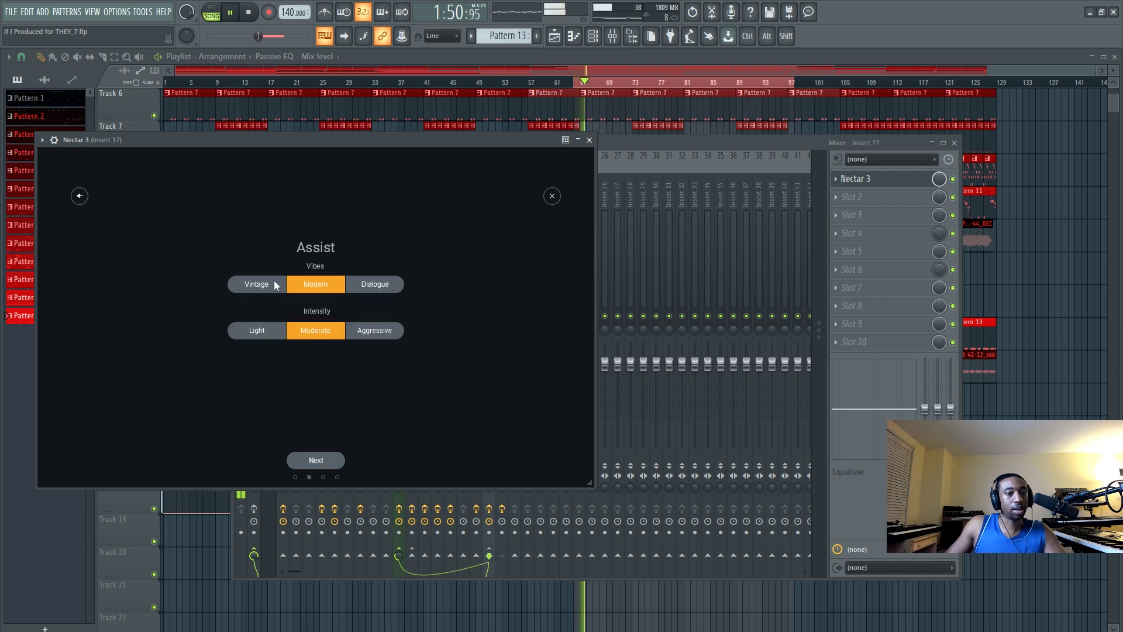
click(325, 459)
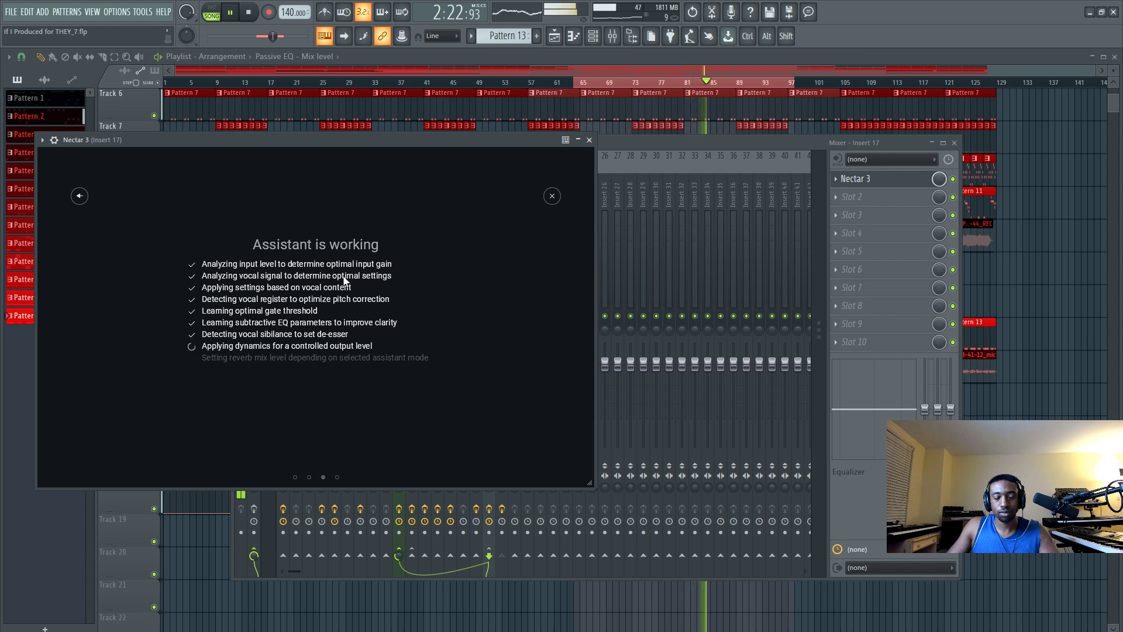
Accept the assistant's suggested vocal chain and restart playback to hear it.
click(316, 460)
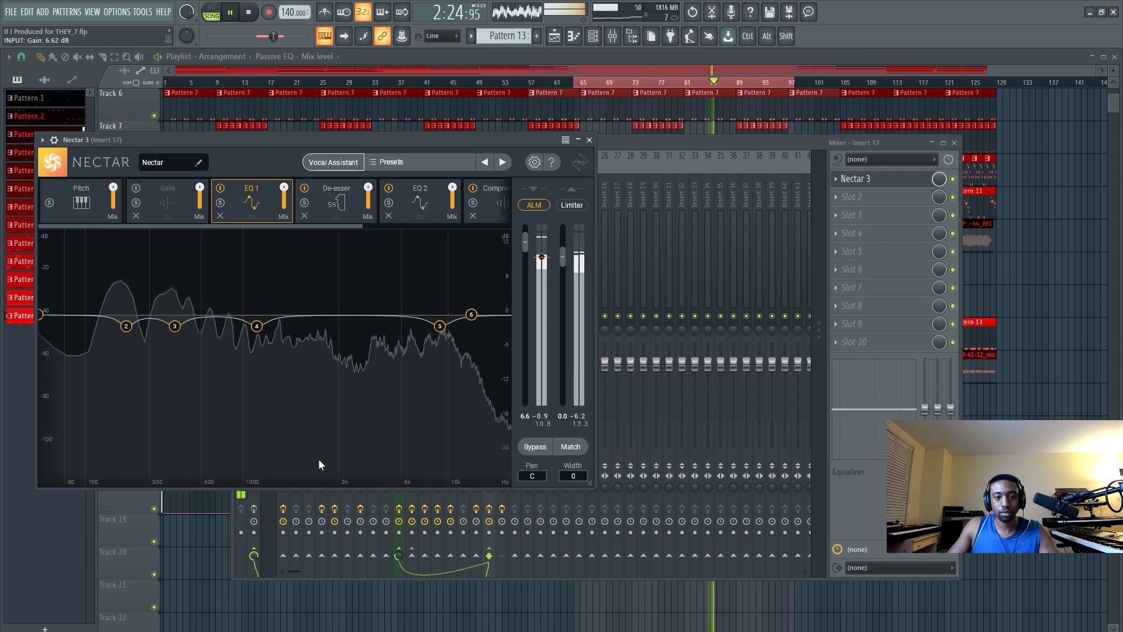
key(space)
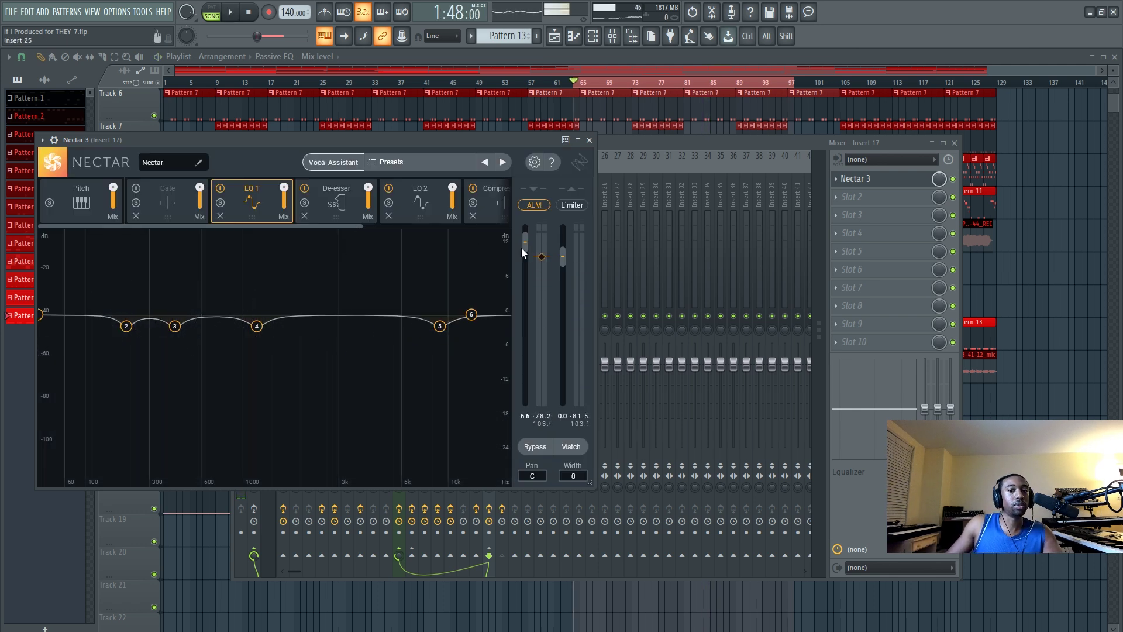
key(space)
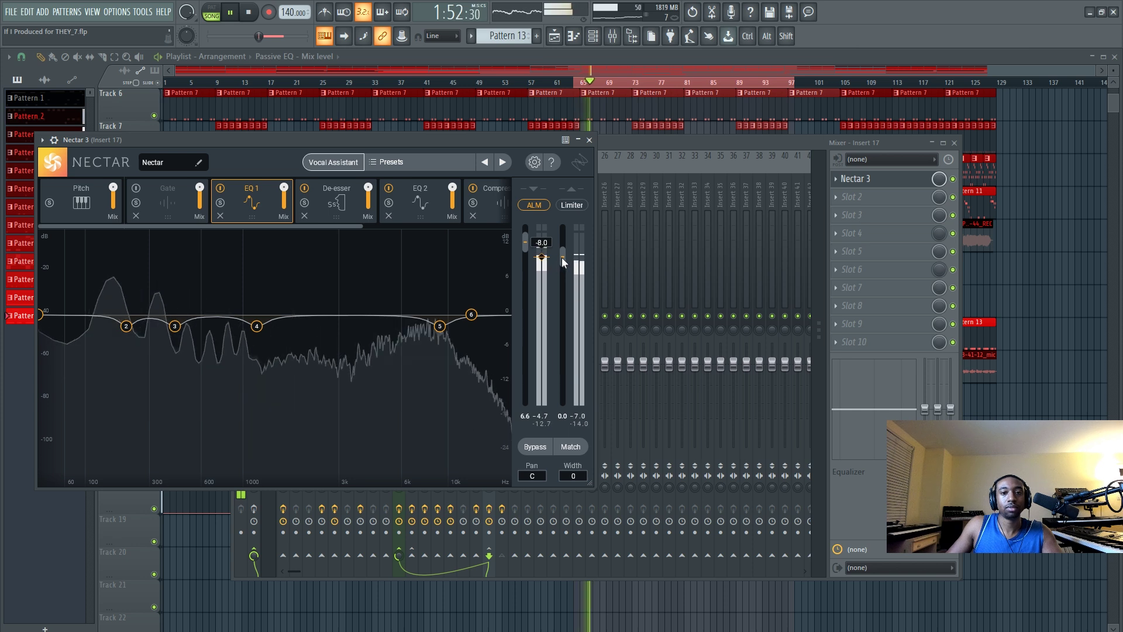
Set Nectar's input gain to 4.91 dB, enable auto level matching, and show EQ 2.
drag(526, 243, 527, 249)
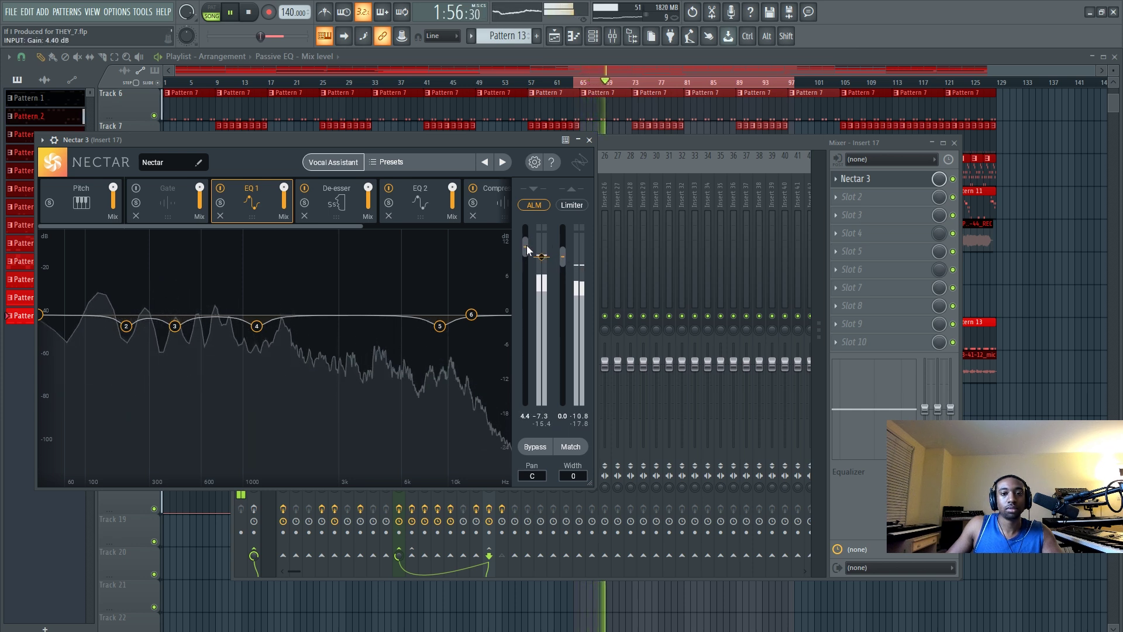
click(532, 204)
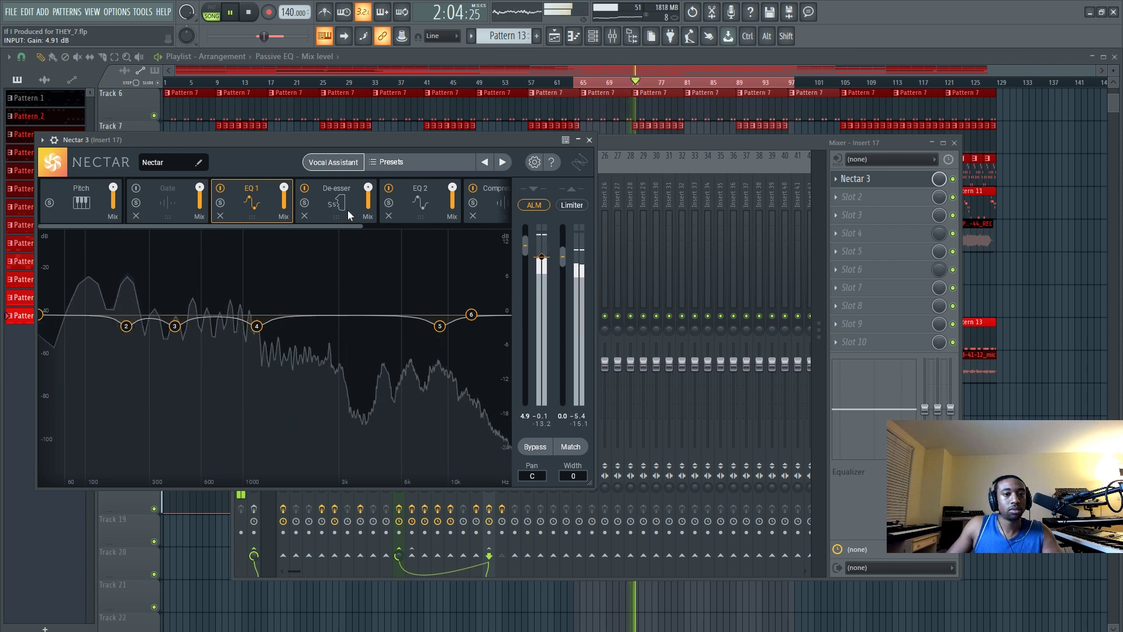
click(398, 209)
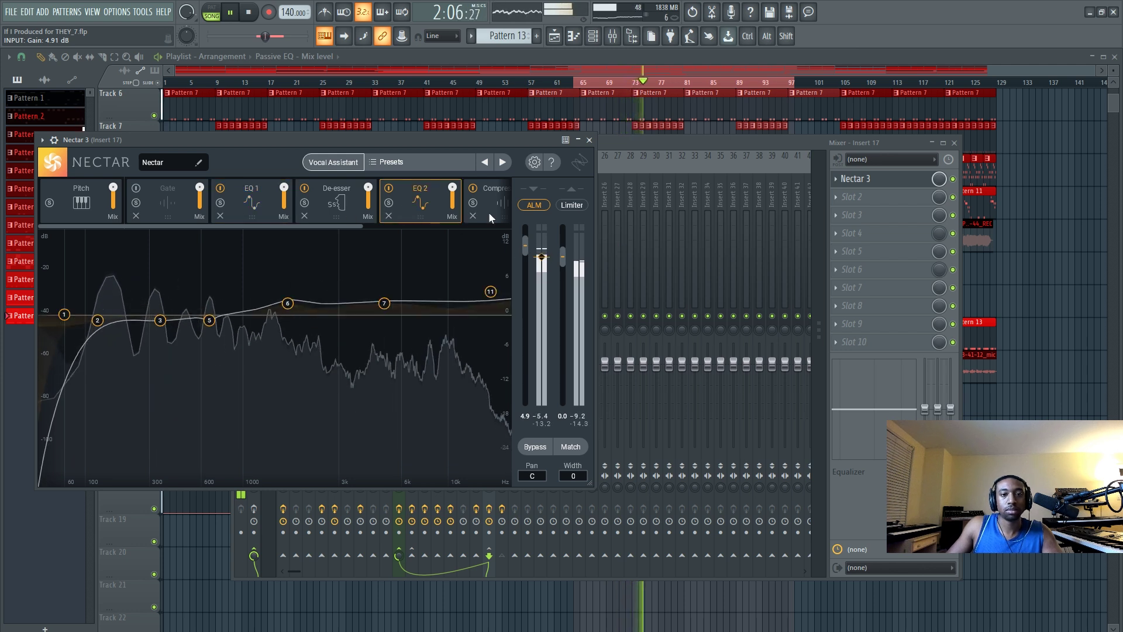
Stop playback and inspect EQ 1's -2 dB cuts at 214 Hz and 430 Hz.
key(space)
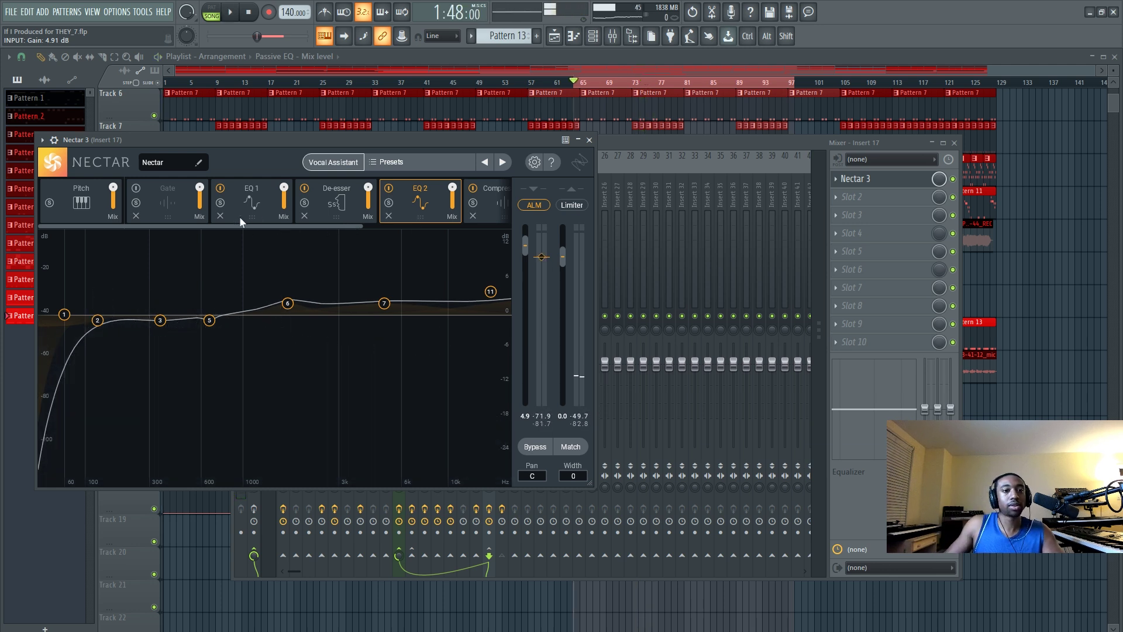
click(257, 213)
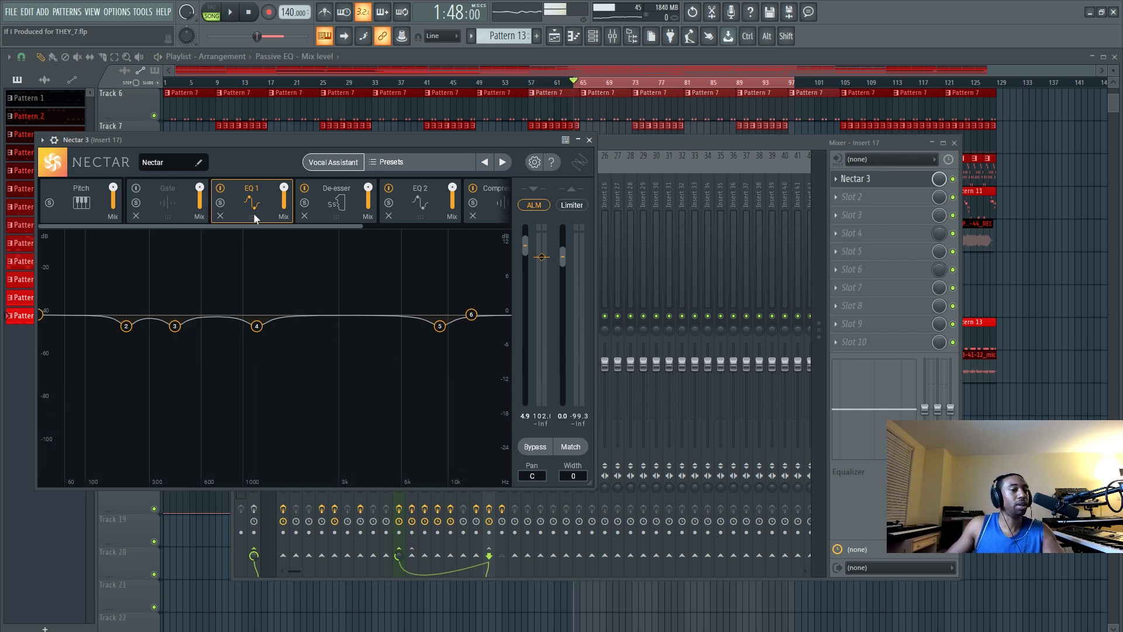
click(125, 327)
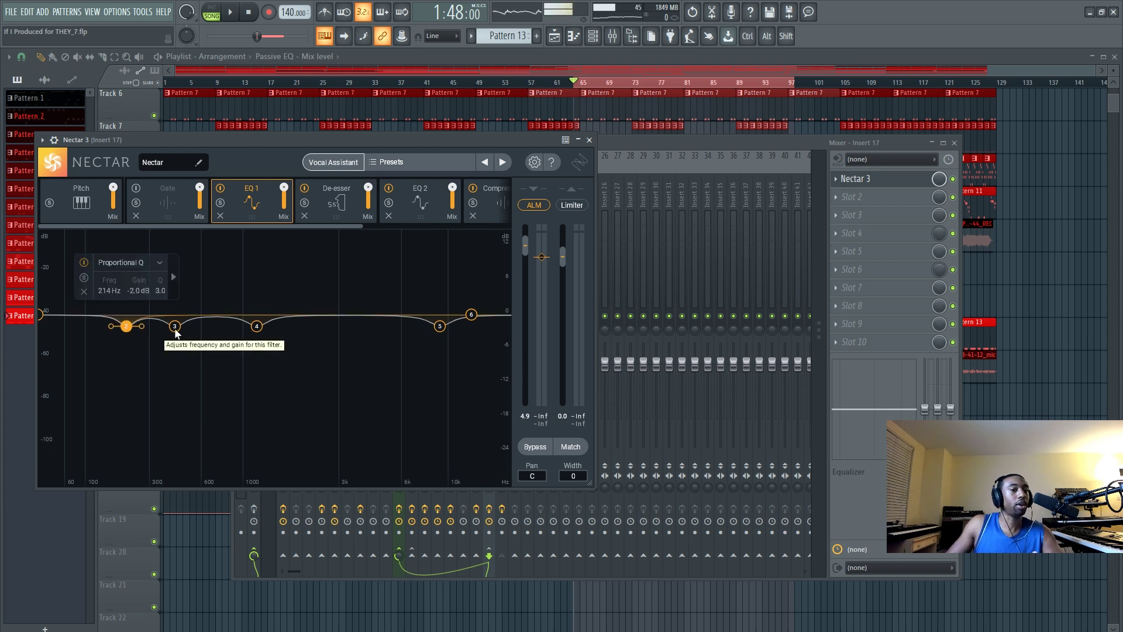
click(175, 327)
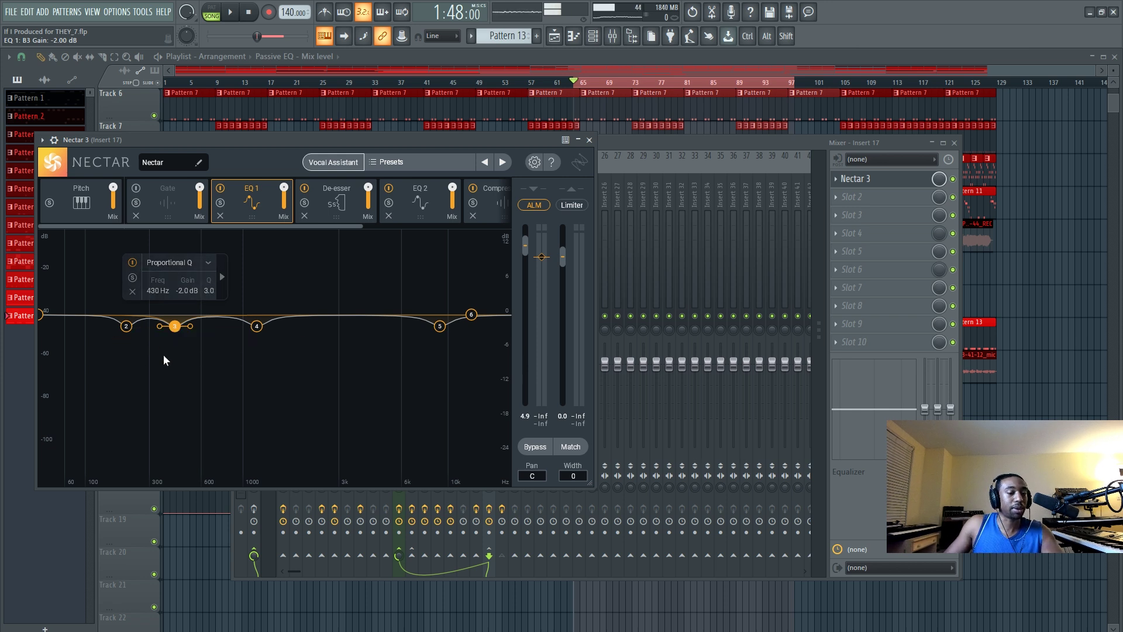
Audition the vocal, check EQ 1's 1183 Hz cut, return to EQ 2, and close Nectar.
key(space)
key(space)
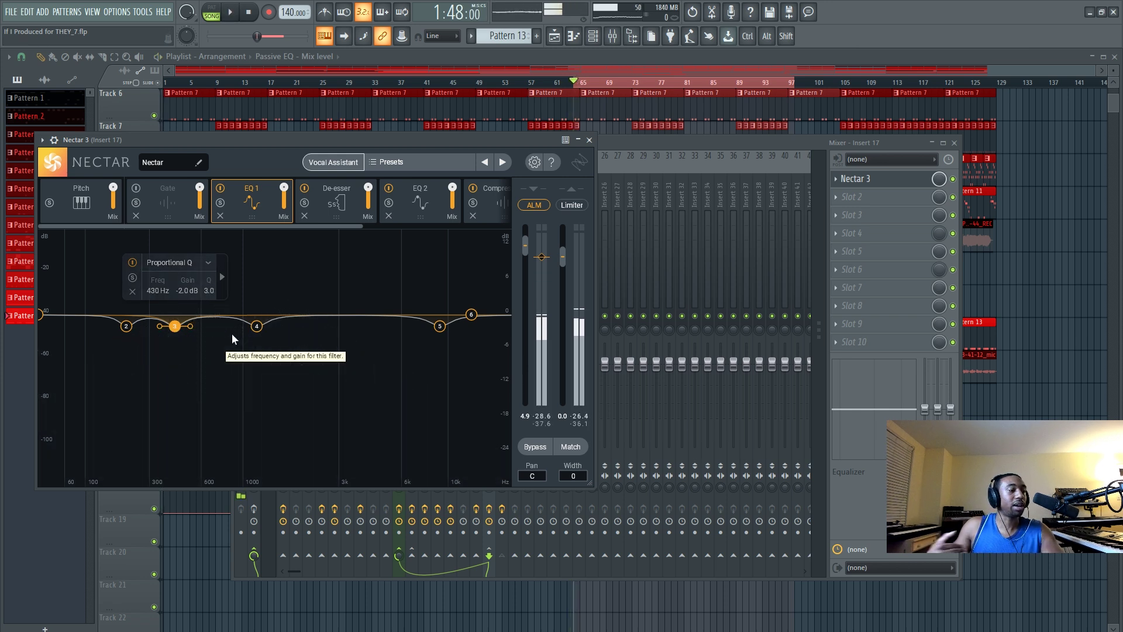
key(space)
click(257, 327)
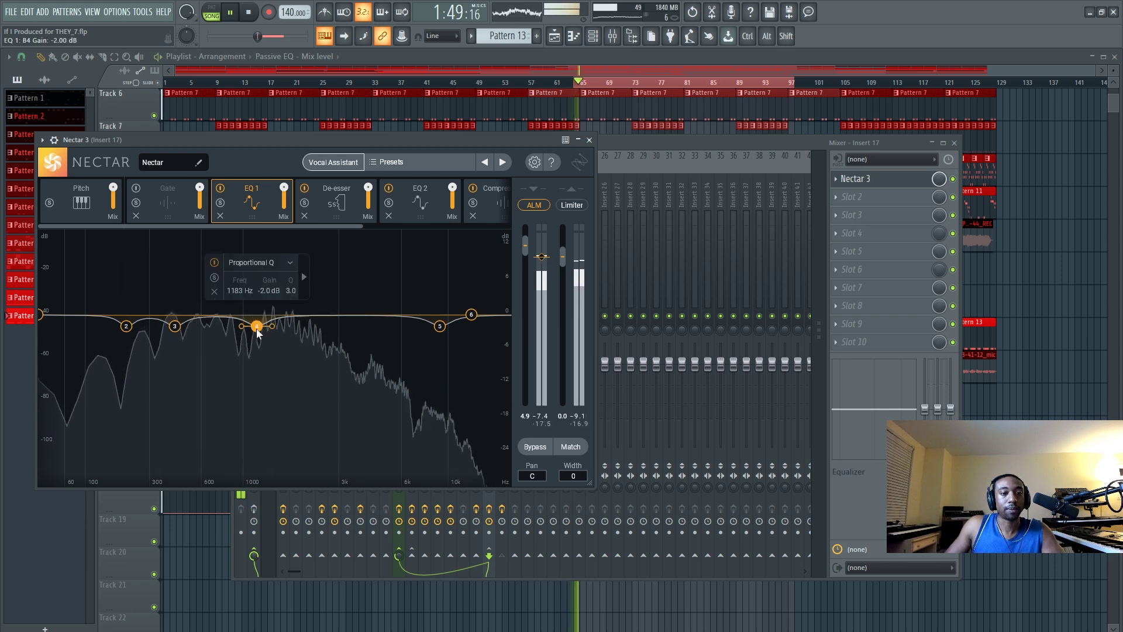
key(space)
click(412, 207)
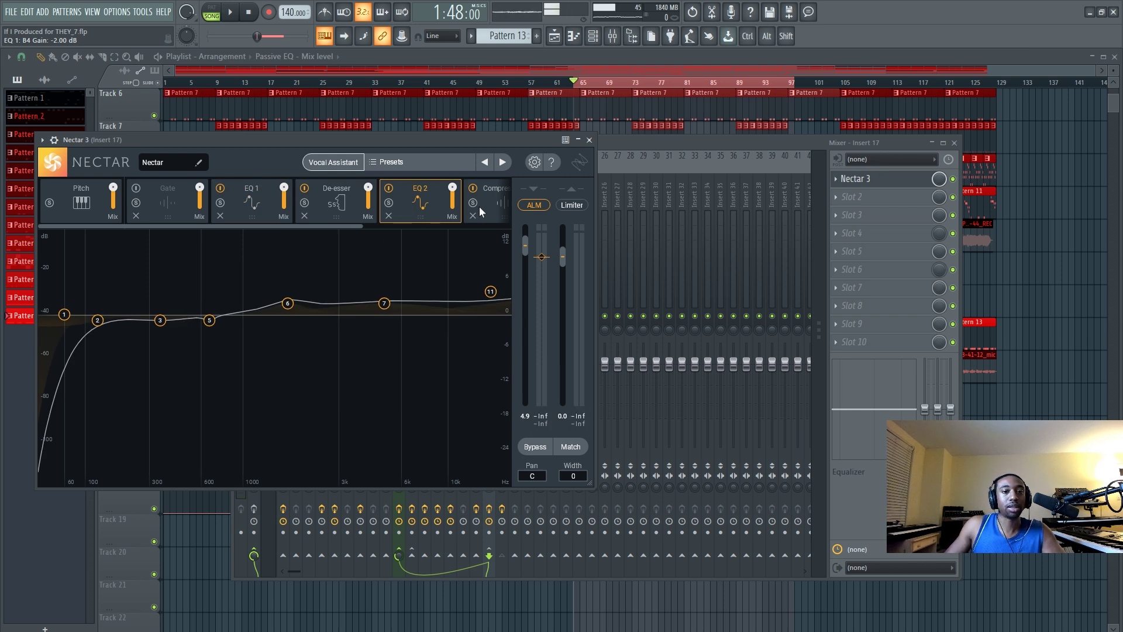
click(591, 141)
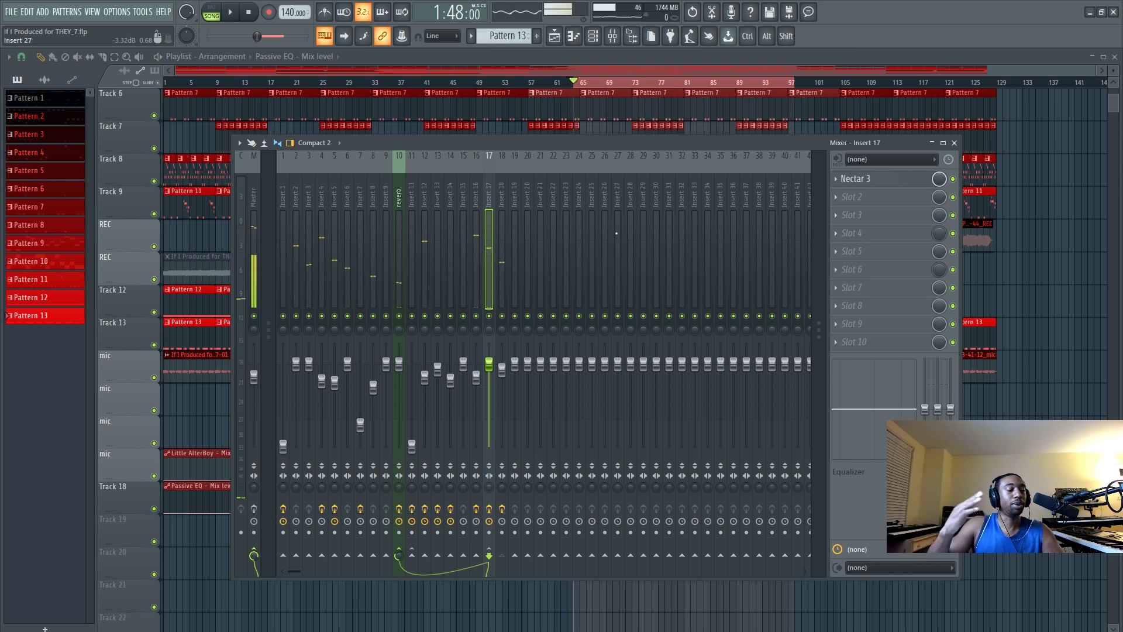
key(space)
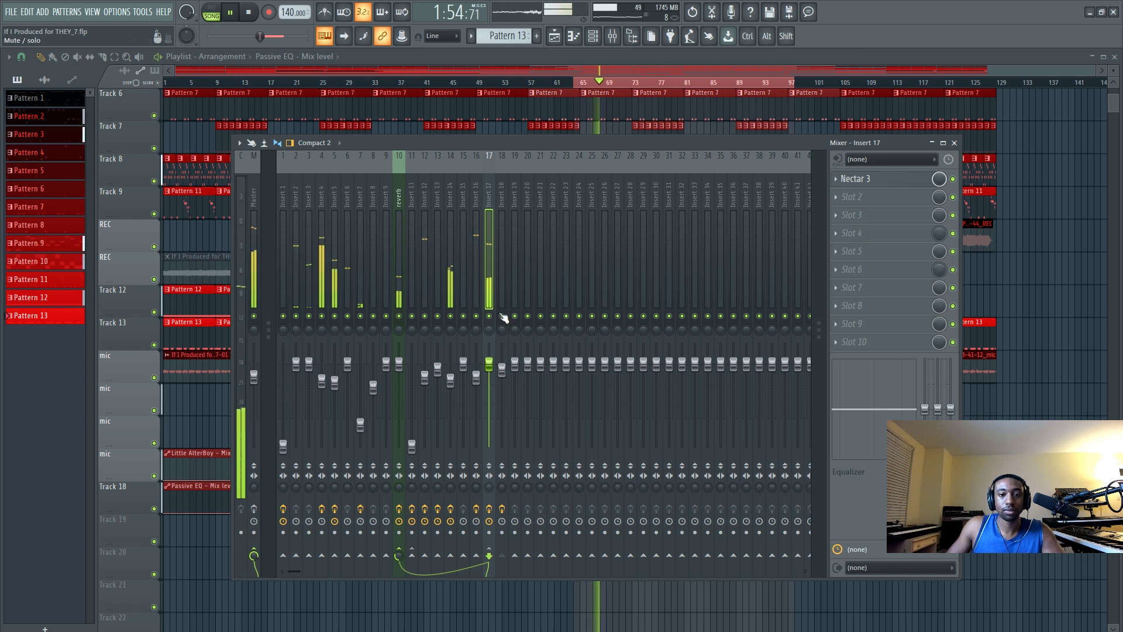
key(space)
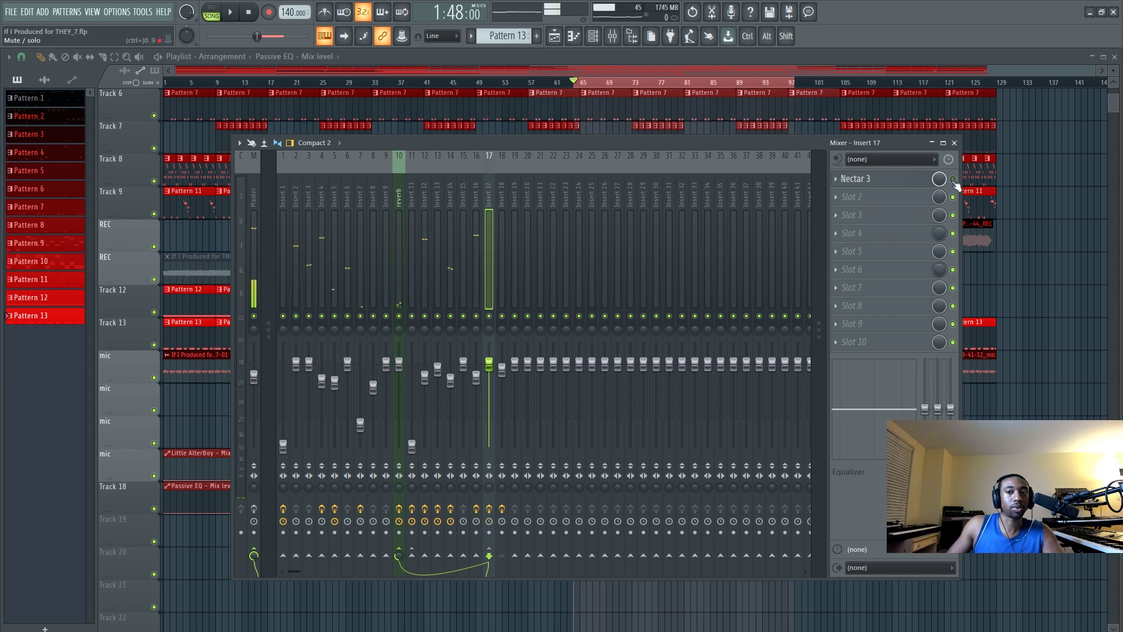
key(space)
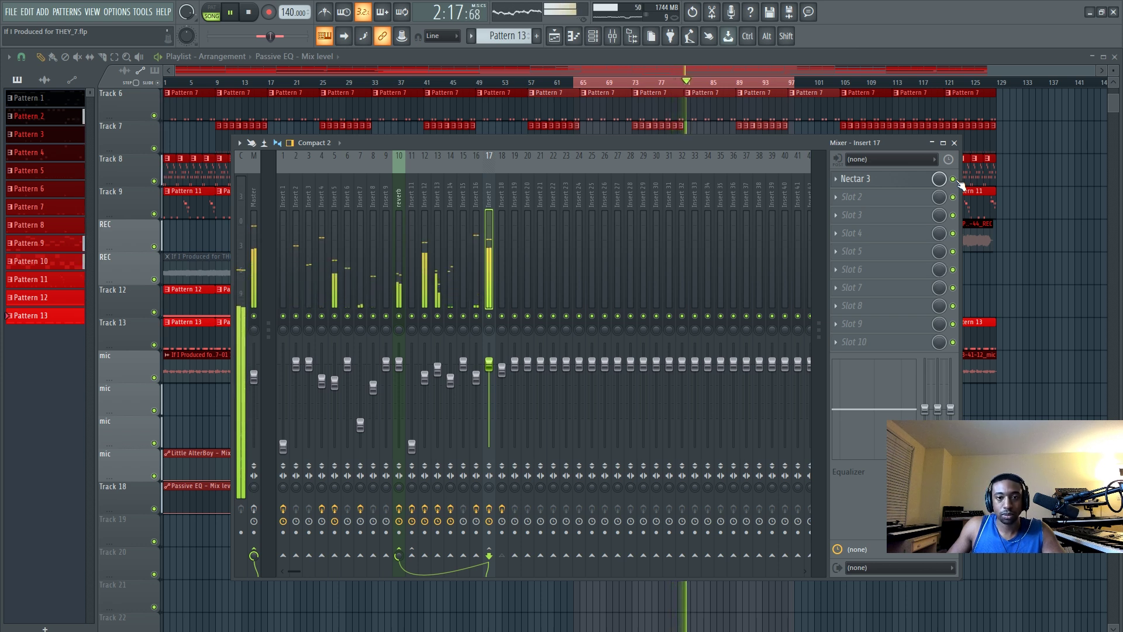
key(space)
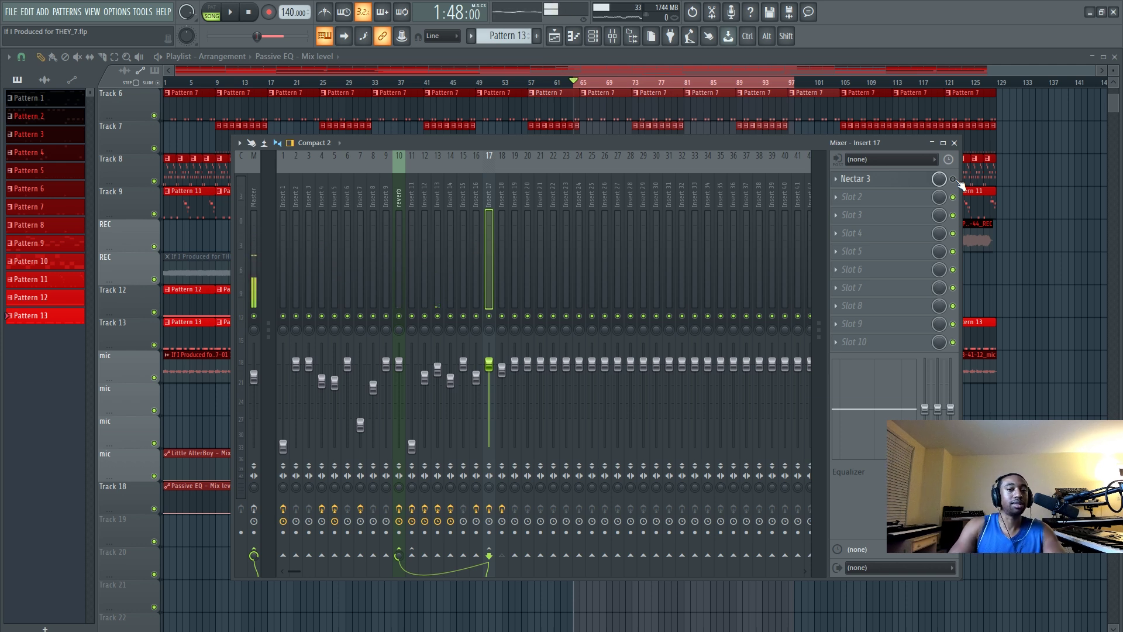
click(894, 180)
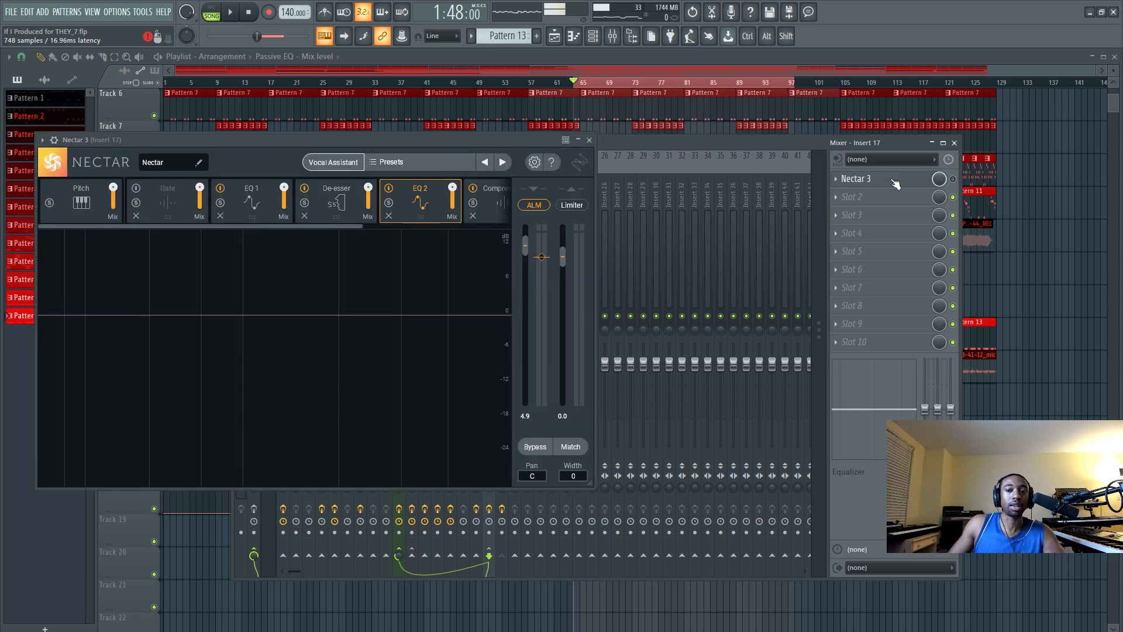
click(588, 140)
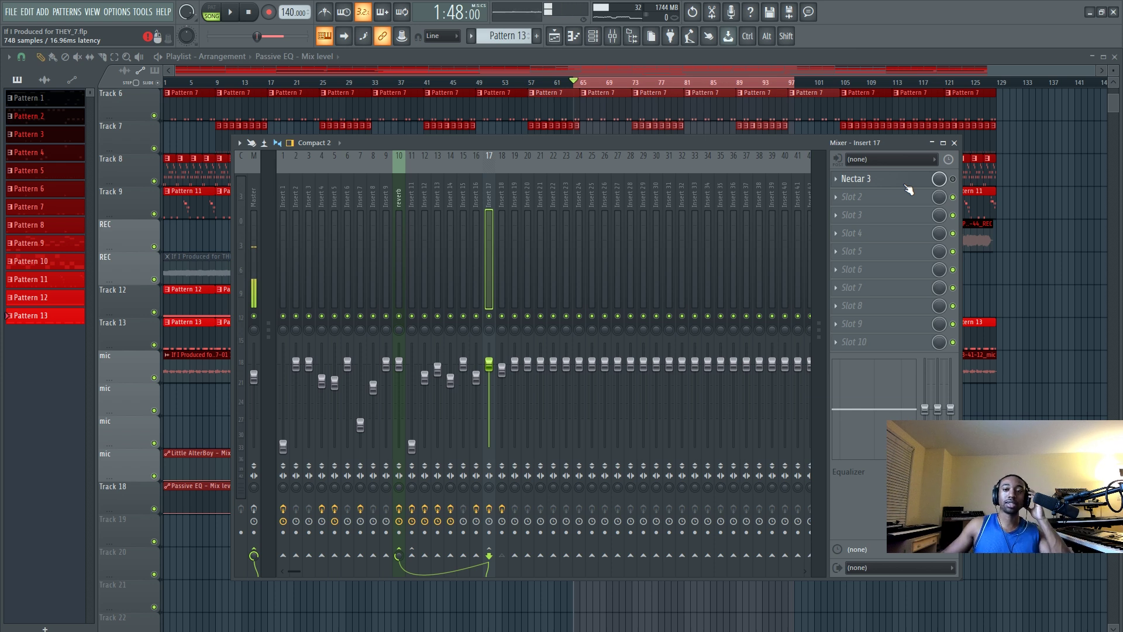
click(902, 183)
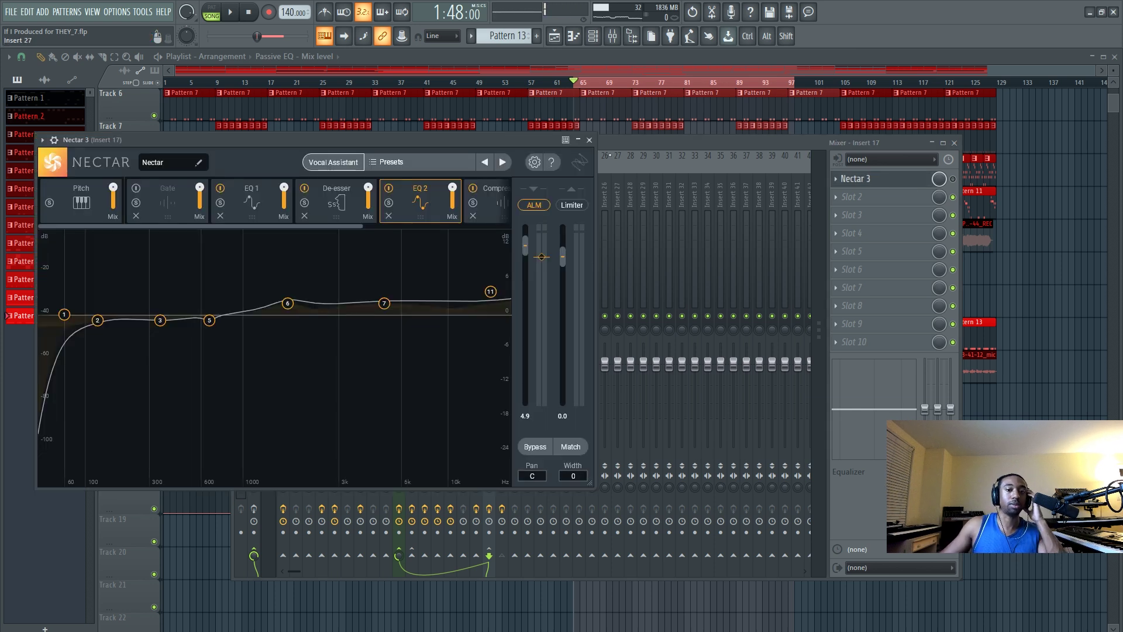
click(593, 140)
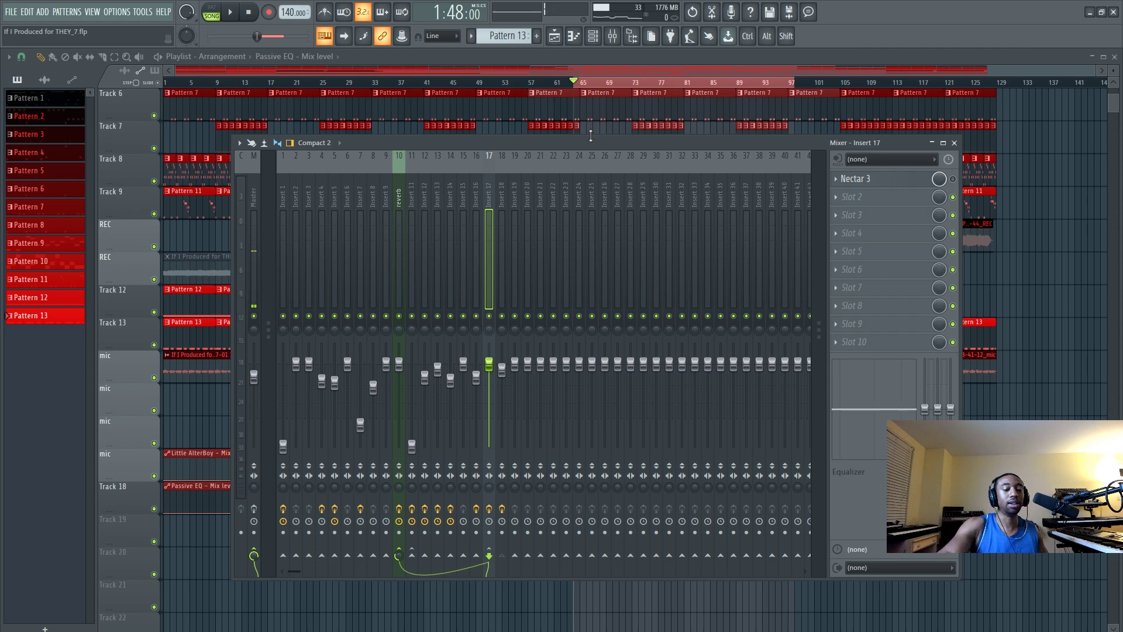